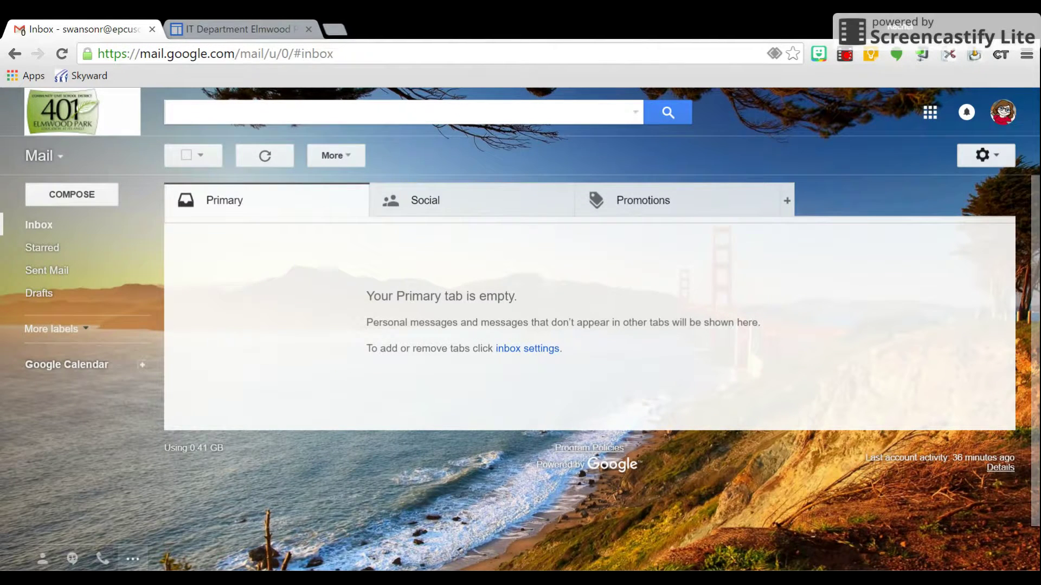
Open the Labs section of the mail settings.
left_click(991, 156)
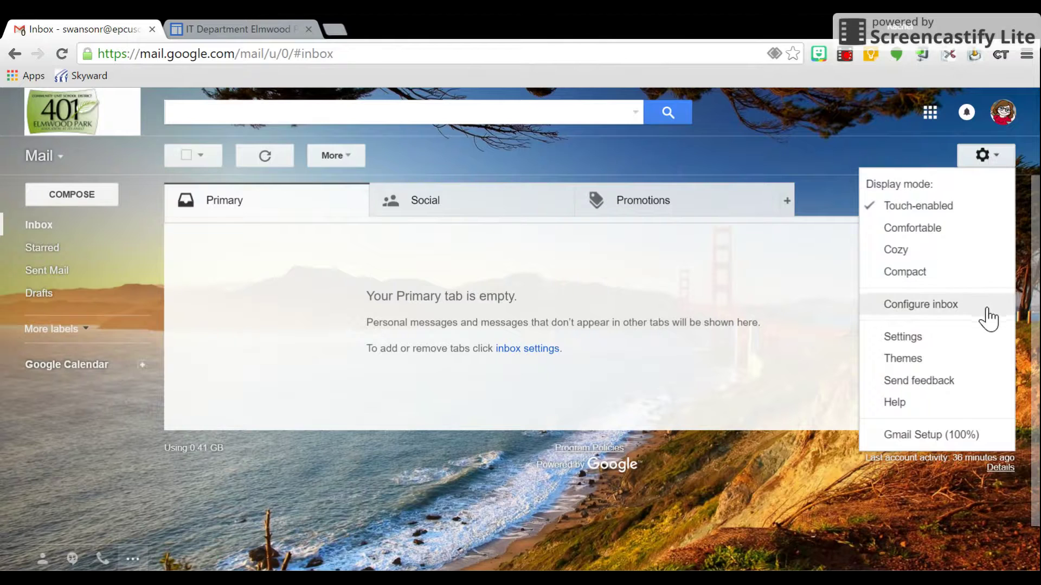
left_click(981, 341)
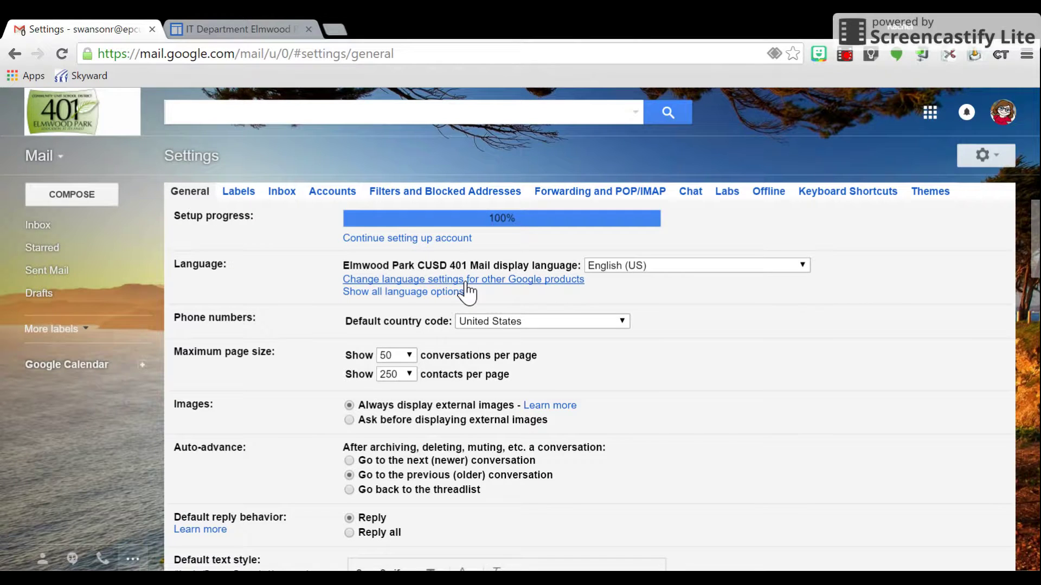
left_click(729, 193)
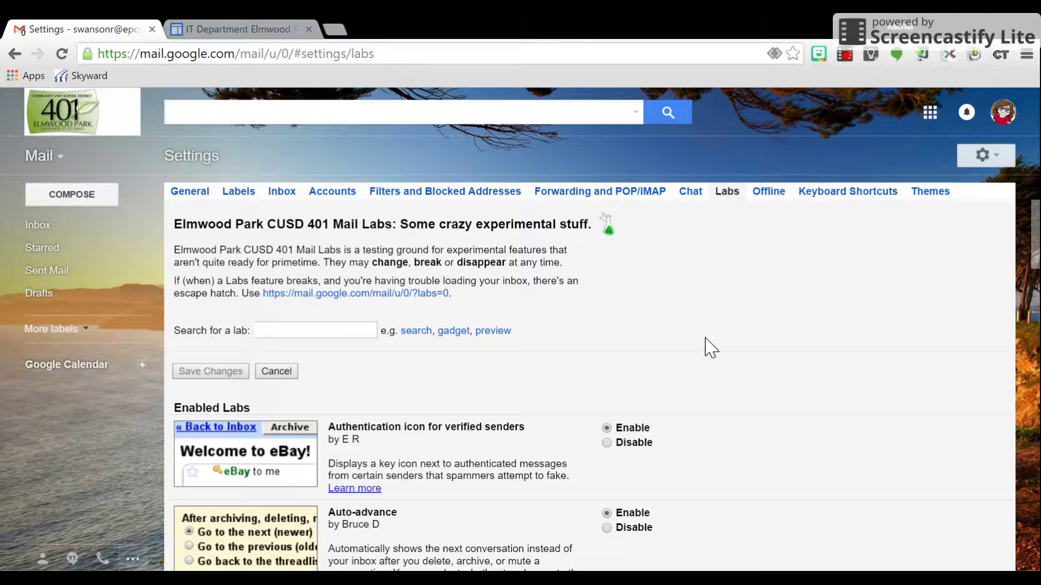
Review the enabled and available labs, including Canned Responses, Custom keyboard shortcuts and the Google Calendar gadget.
scroll(711, 347, "down", 10)
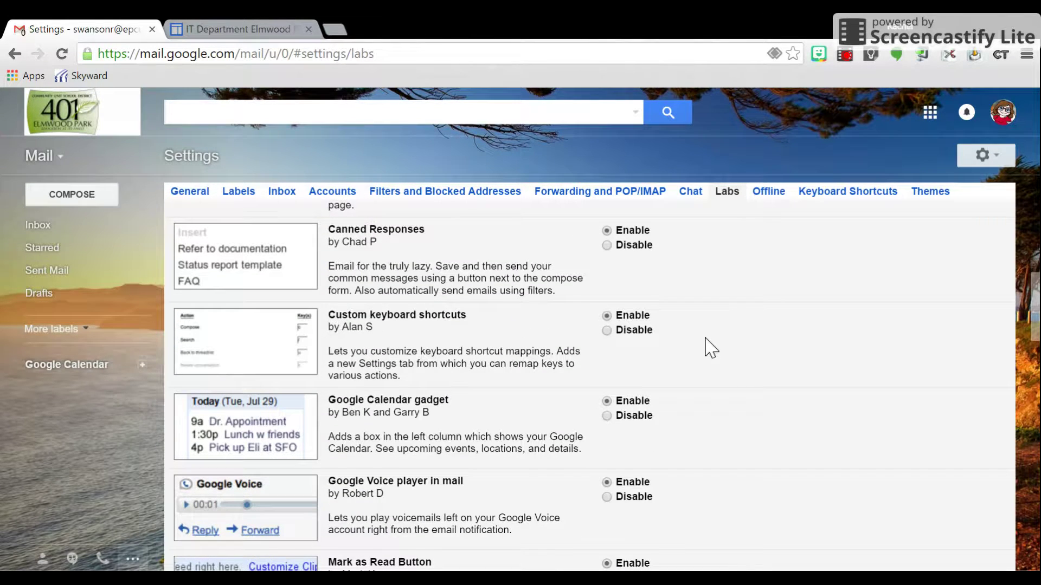
scroll(711, 348, "up", 7)
scroll(710, 348, "down", 4)
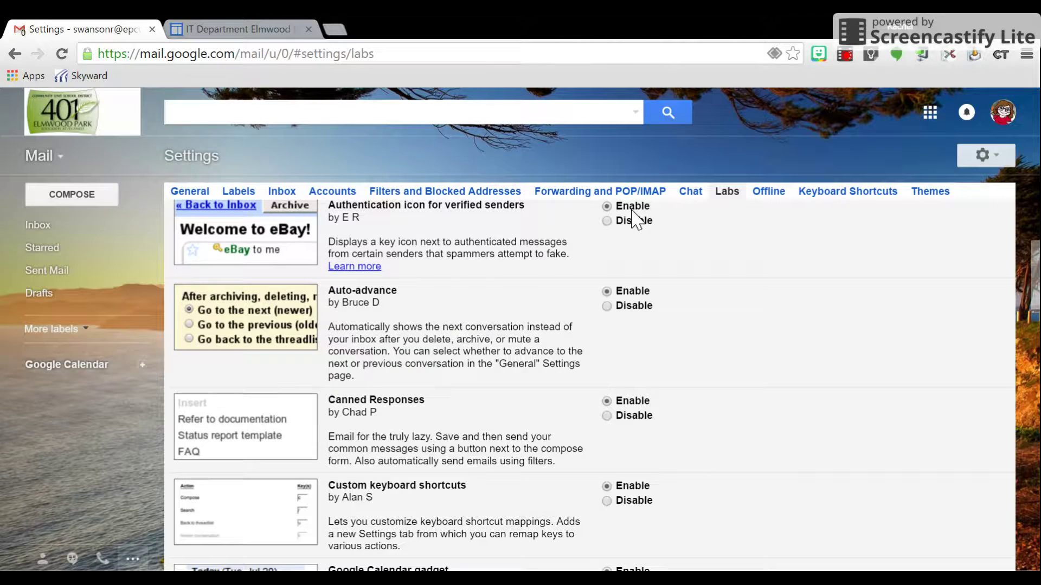
scroll(636, 219, "down", 2)
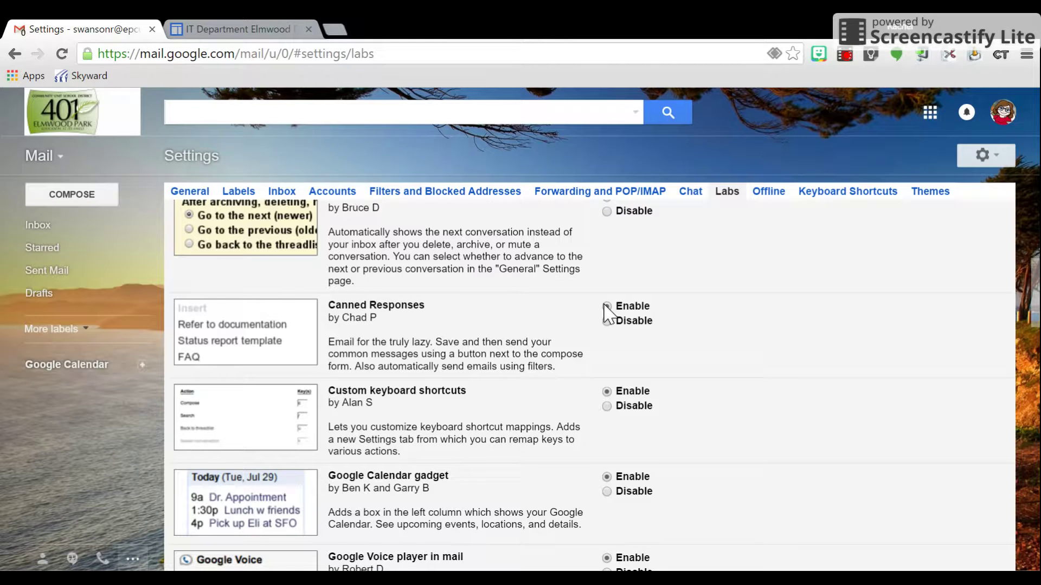
scroll(752, 413, "up", 3)
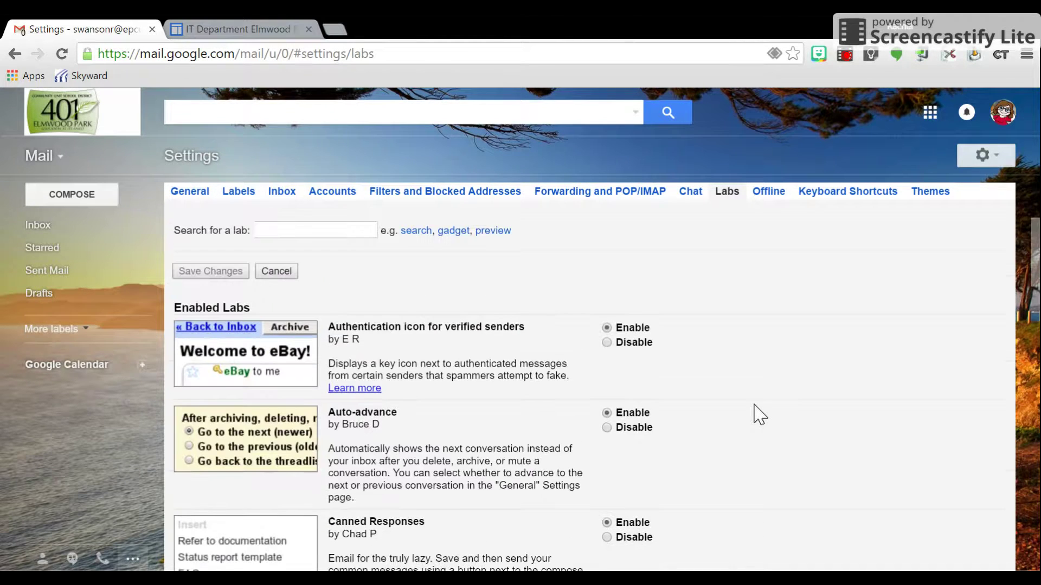
scroll(759, 415, "down", 7)
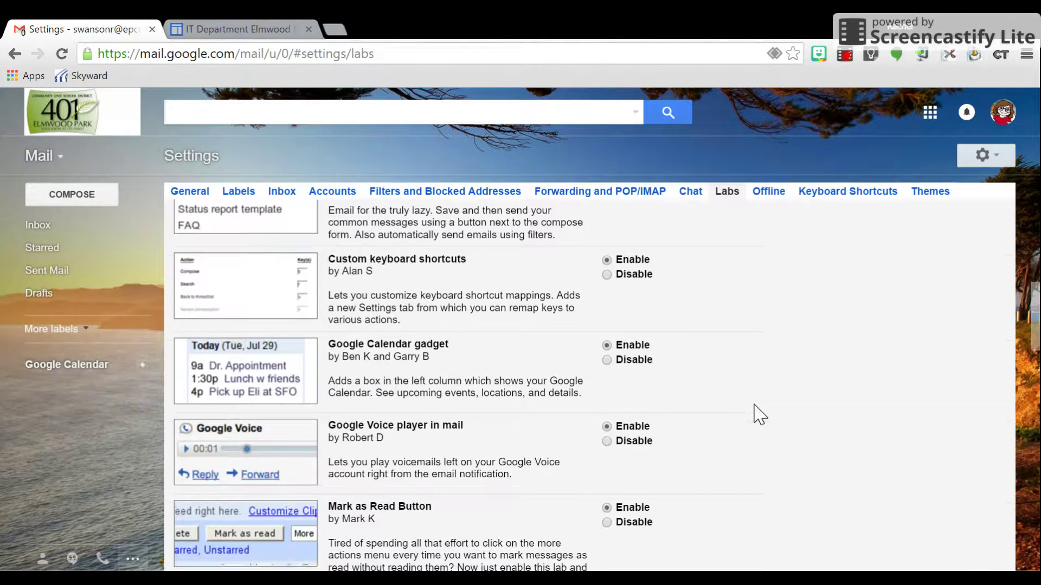
scroll(754, 413, "down", 3)
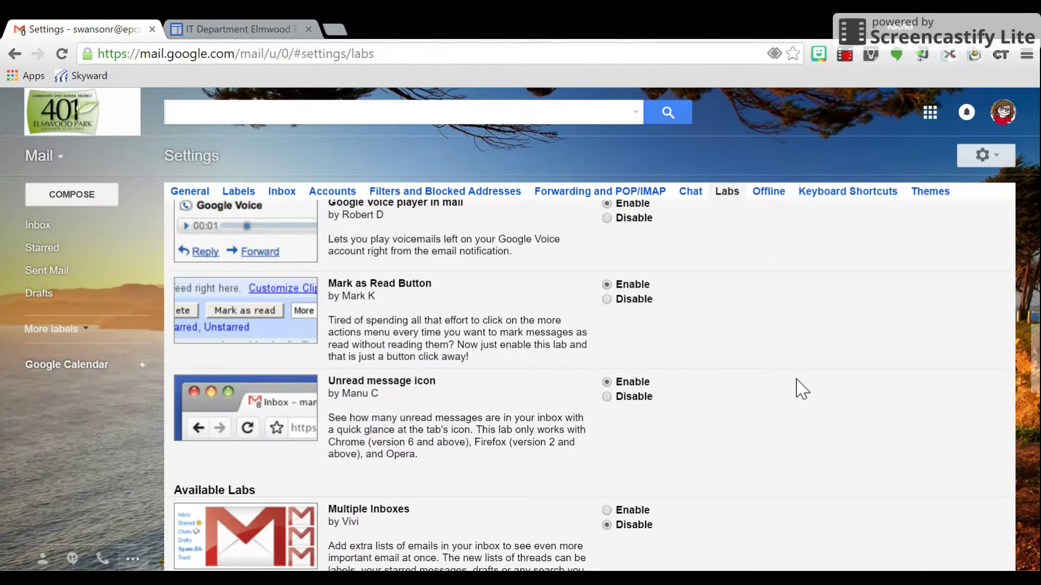
scroll(797, 385, "down", 6)
scroll(800, 389, "down", 10)
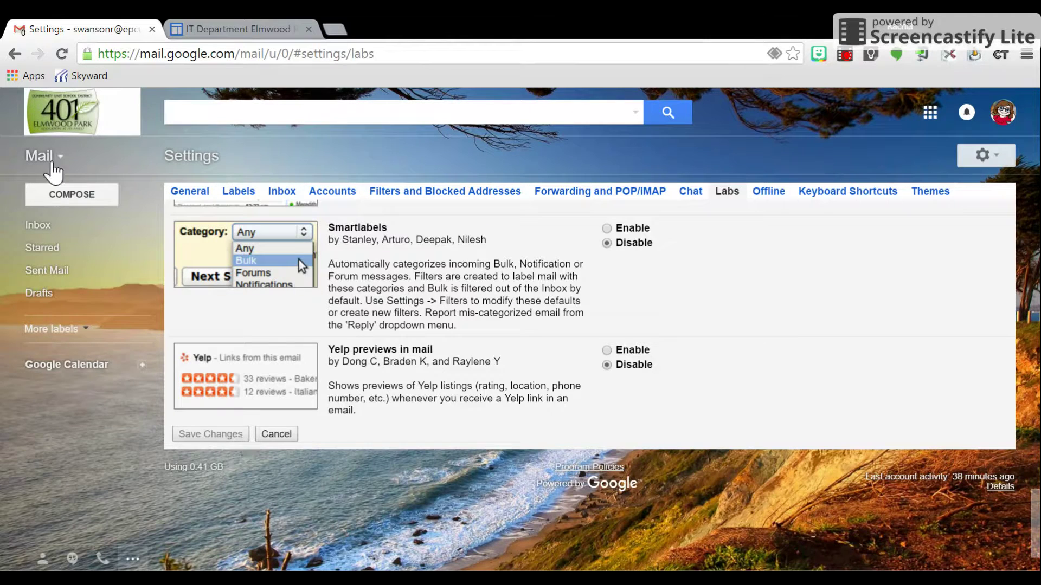
Return to the inbox and look through the keyboard shortcuts overview, then close it.
left_click(37, 227)
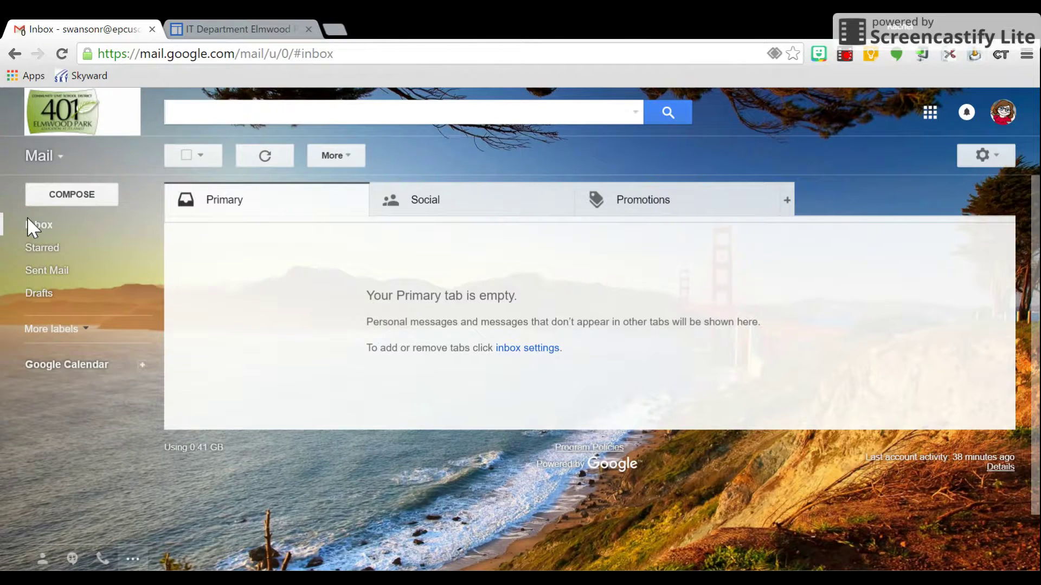
key("shift+slash")
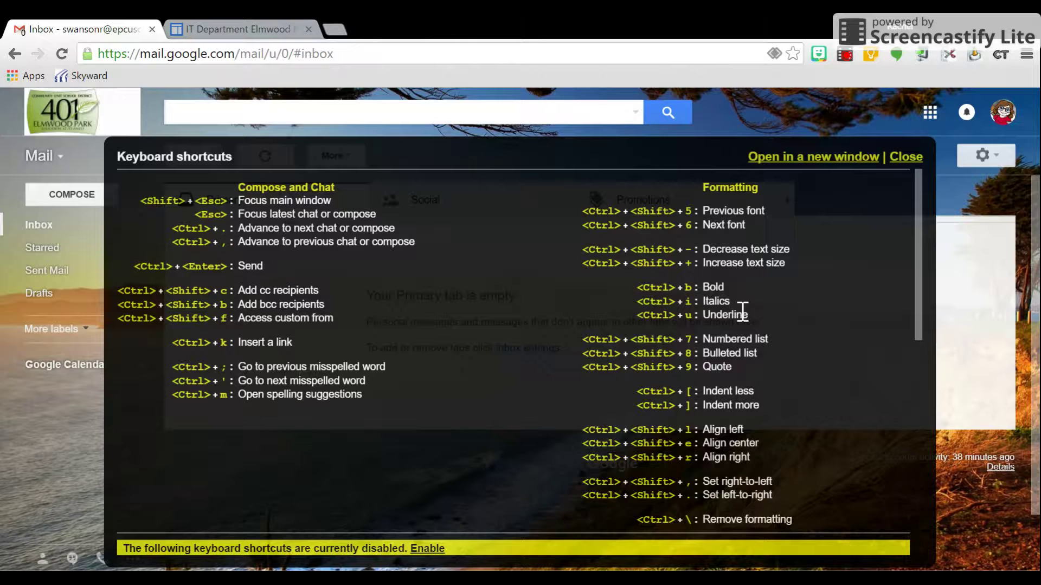
scroll(743, 312, "down", 4)
scroll(729, 302, "down", 4)
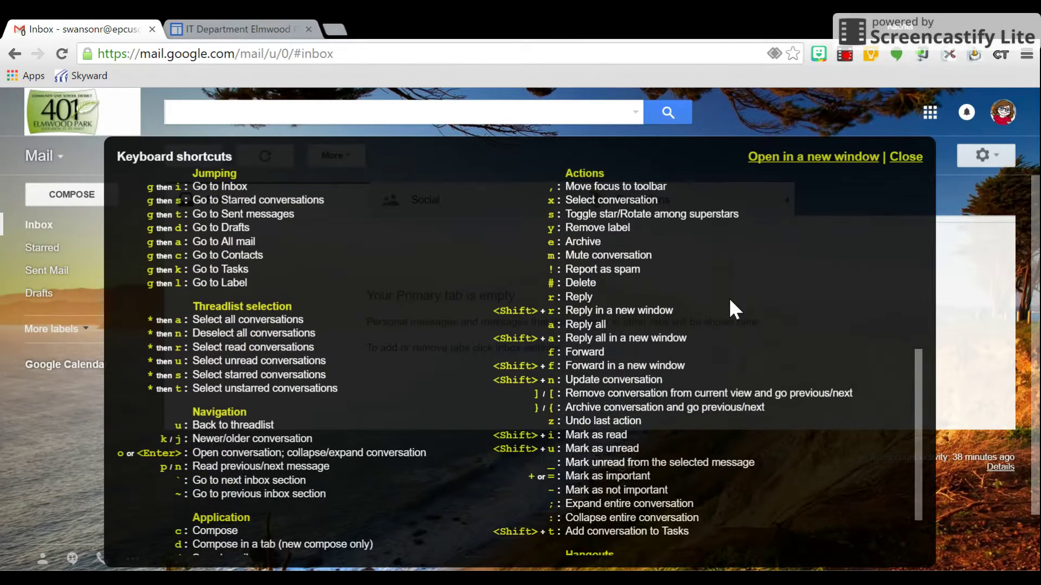
scroll(731, 301, "down", 2)
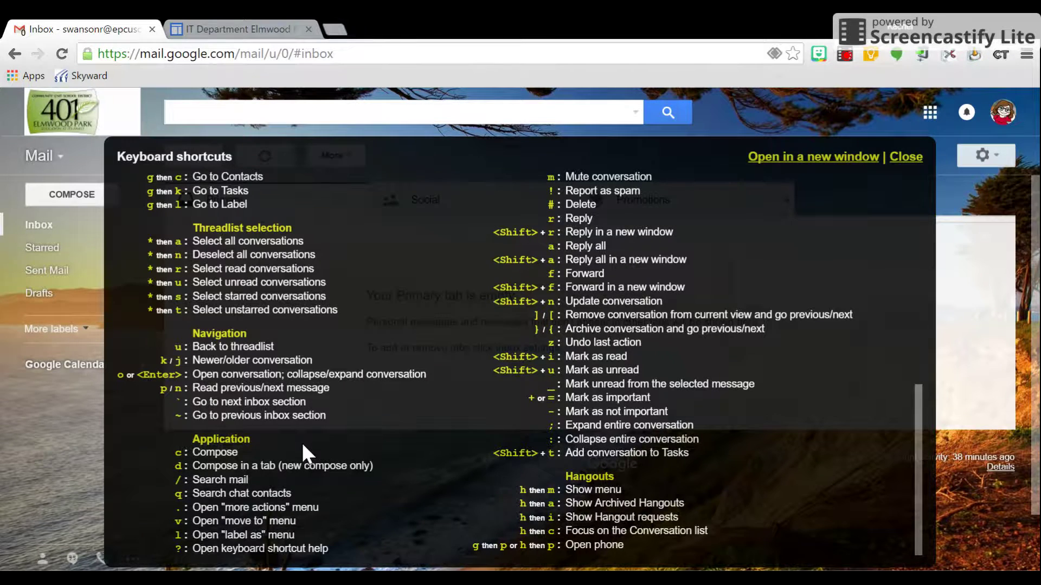
left_click(48, 447)
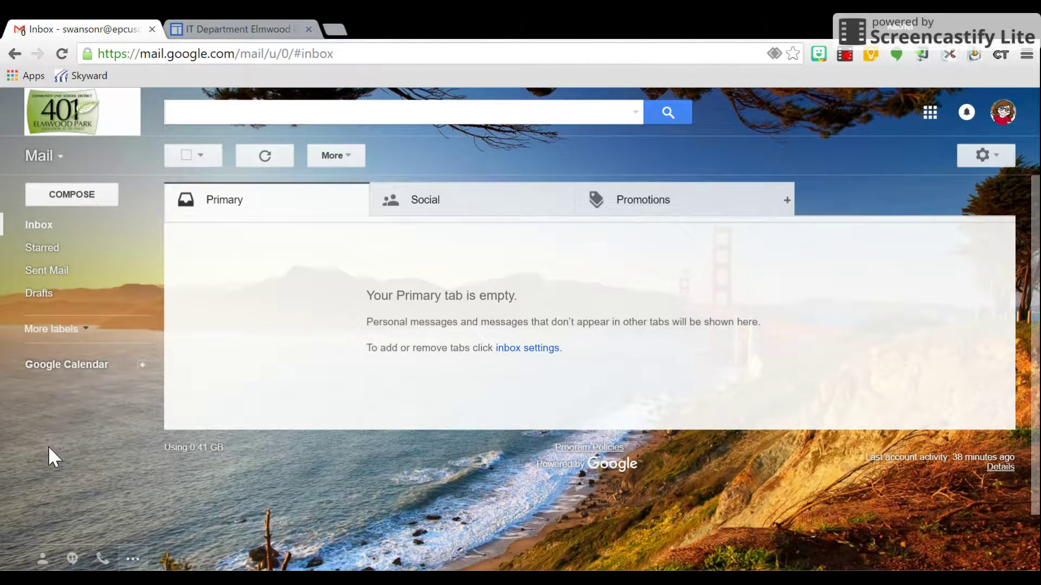
Compose a new message: "Thank you for your willingness to volunteer. I look forward to meeting you soon and having your help on our field trip.".
left_click(93, 196)
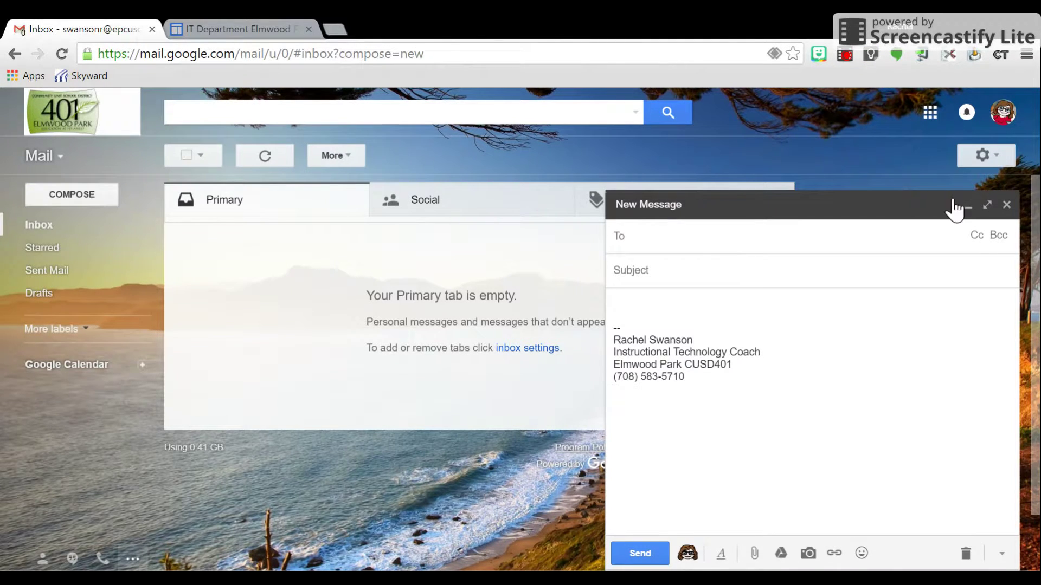
left_click(1007, 206)
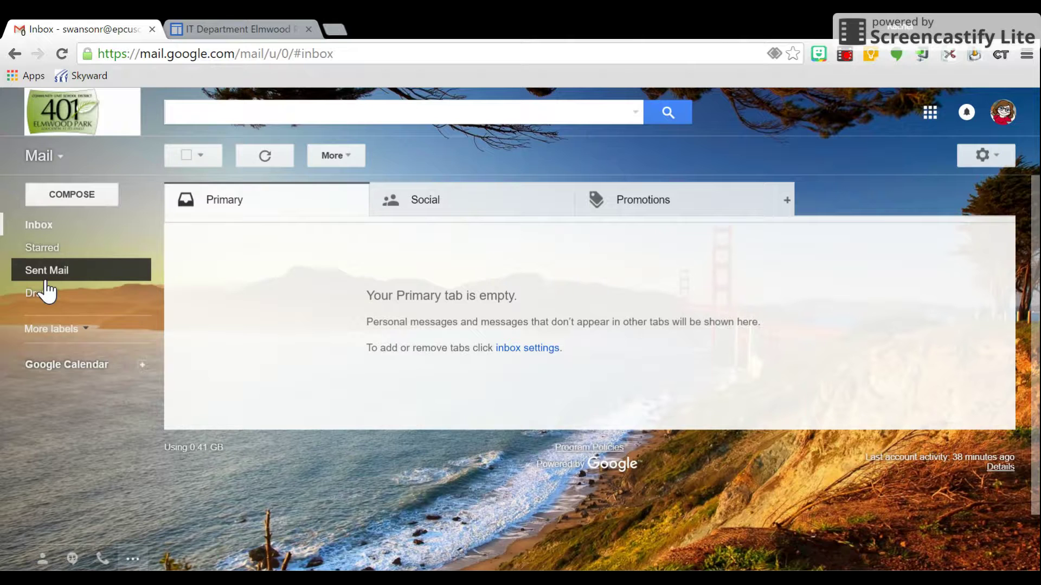
left_click(67, 201)
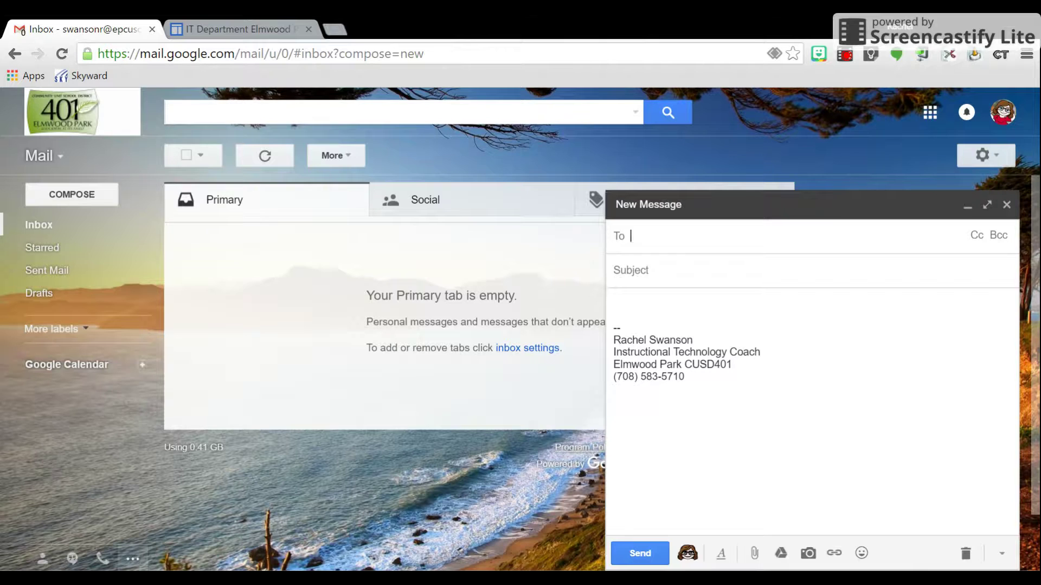
left_click(616, 305)
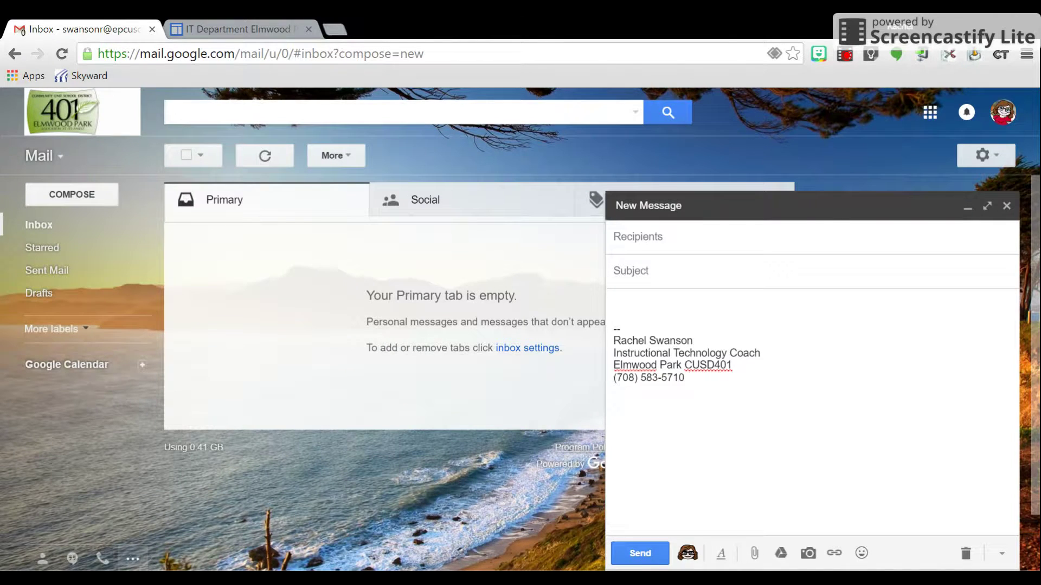
type("Thank you for your ")
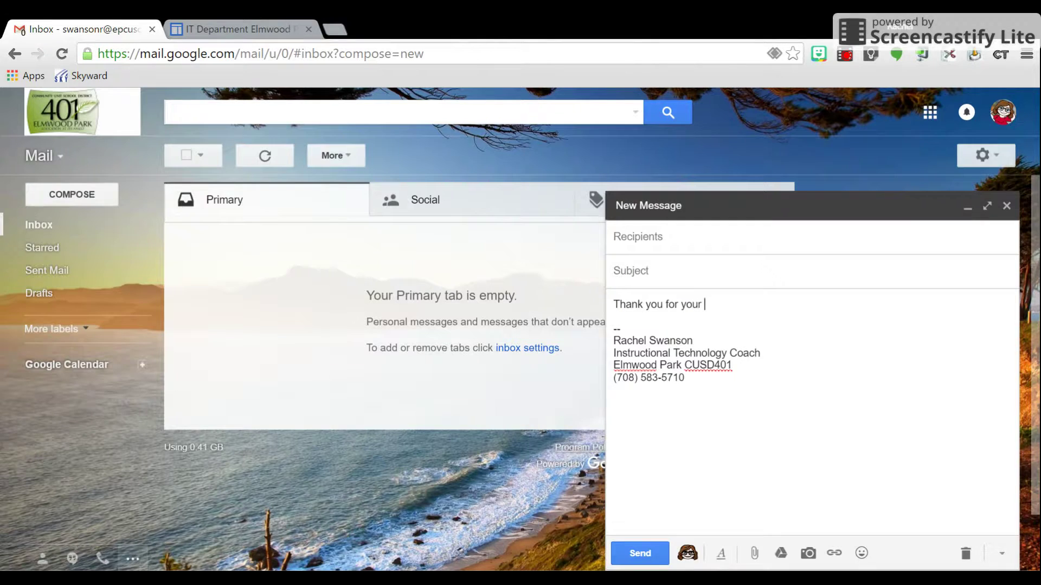
type("willingness to vo")
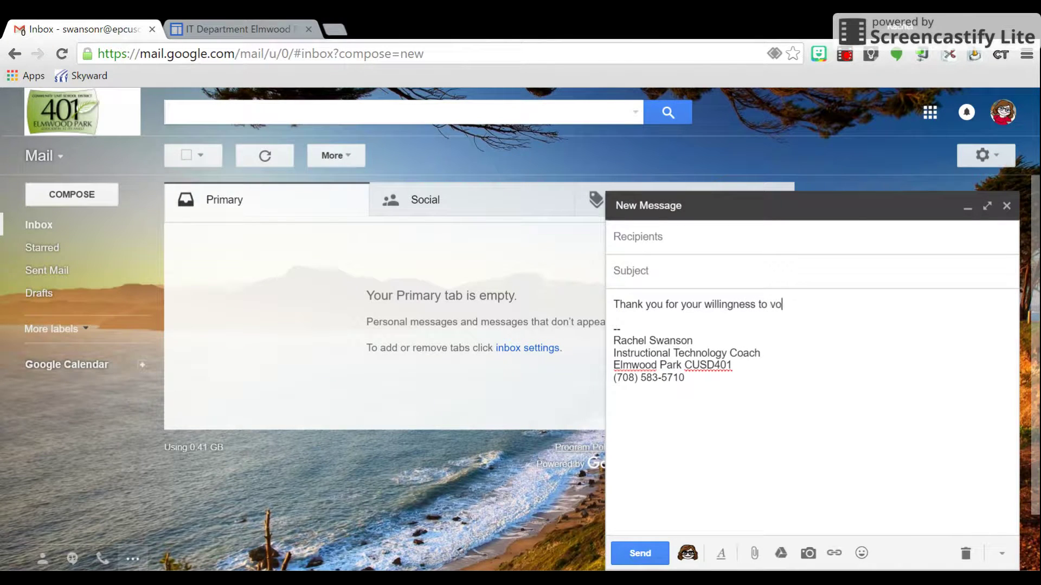
type("lunteer. I look forward to ")
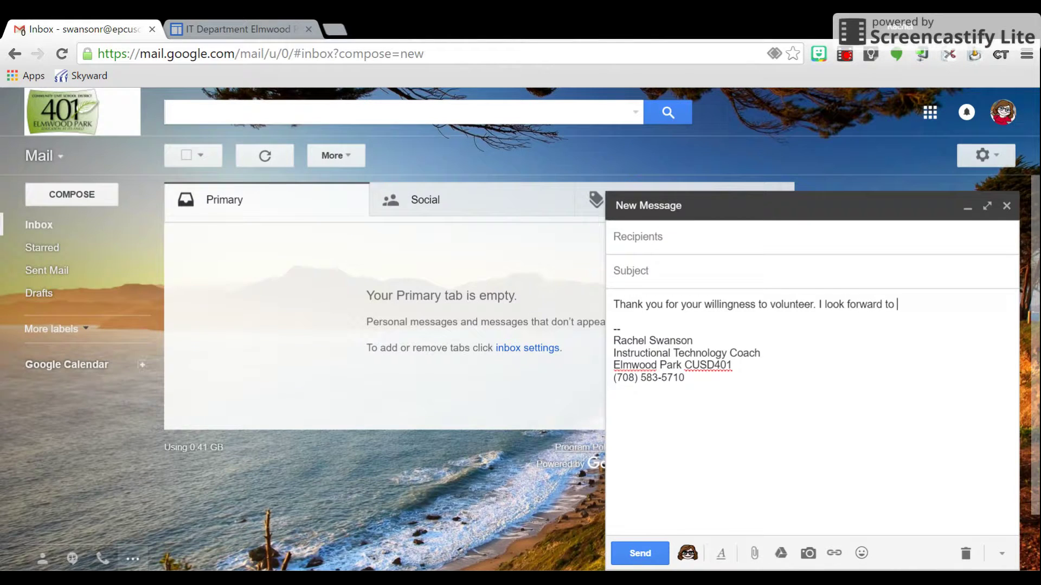
type("meeting you soon")
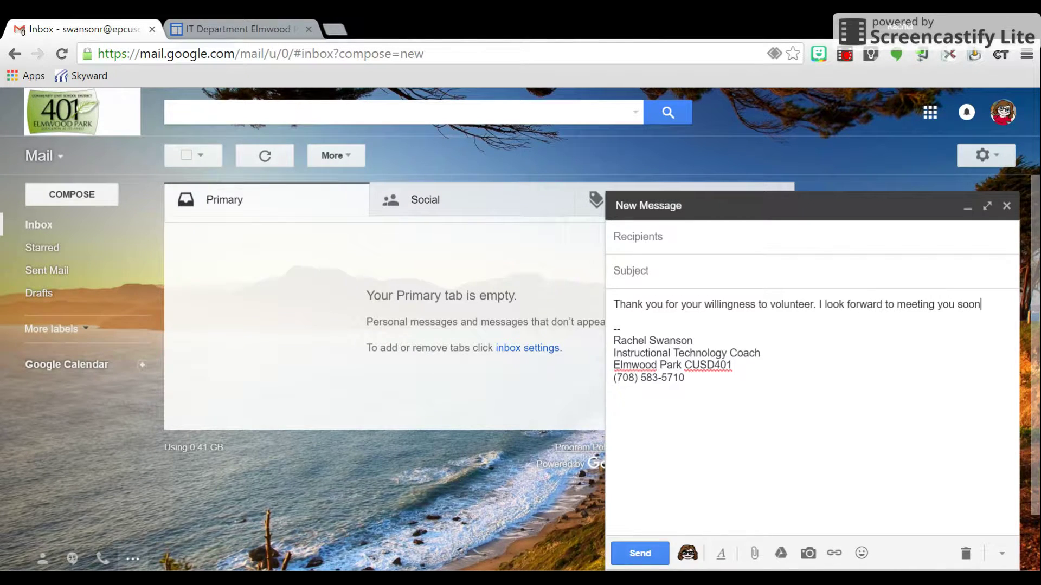
type(" and having your help ")
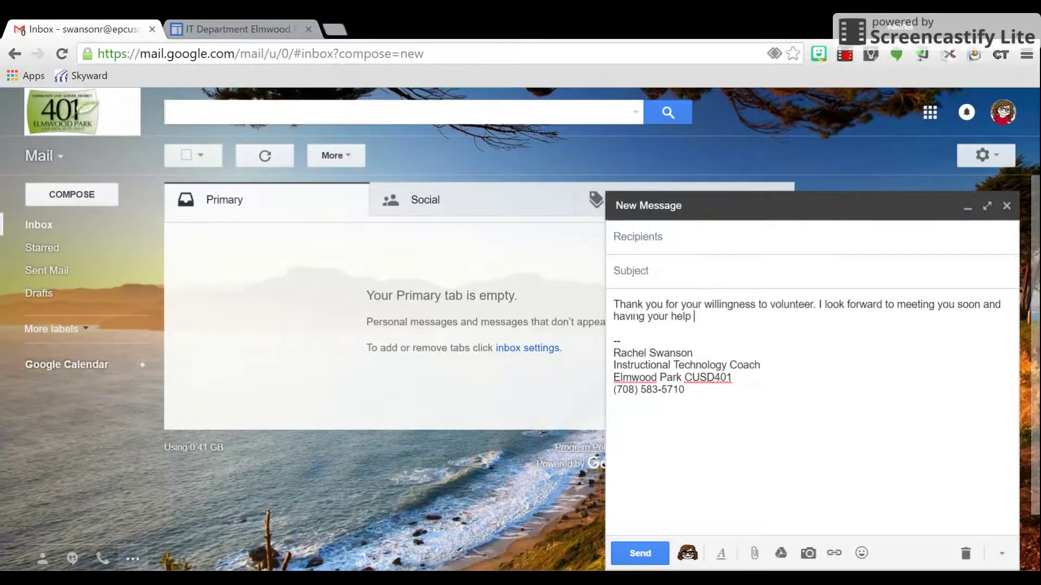
type("on our field trip.")
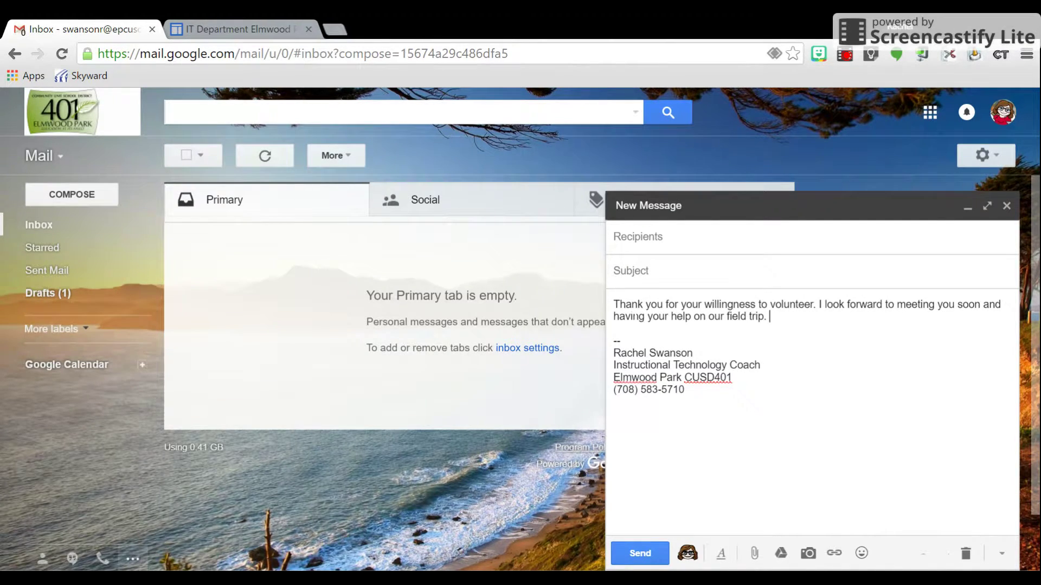
Save the volunteer thank-you message as a new canned response named Parent Volunteers.
left_click(1002, 554)
mouse_move(968, 412)
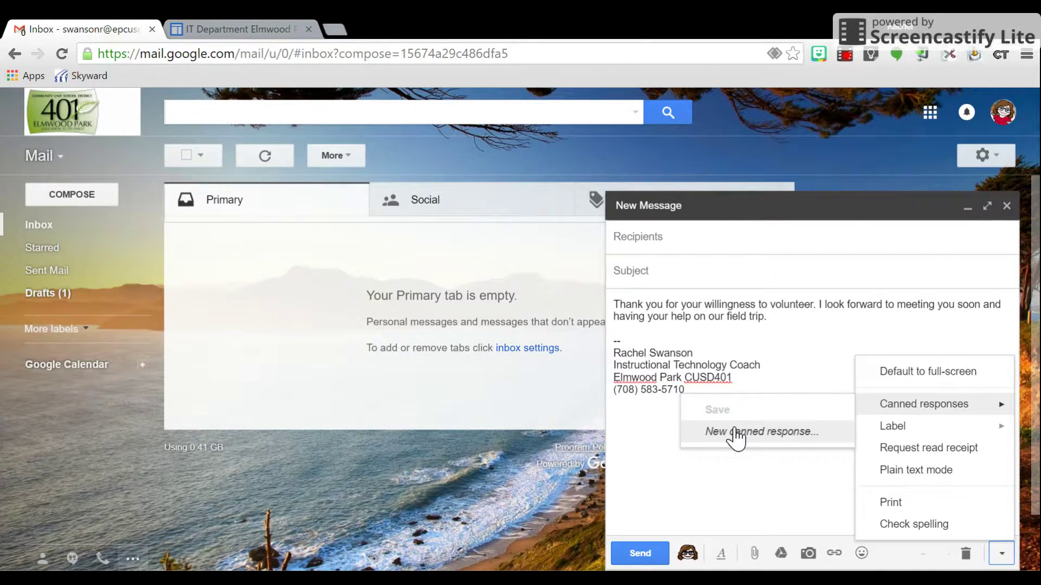
left_click(504, 175)
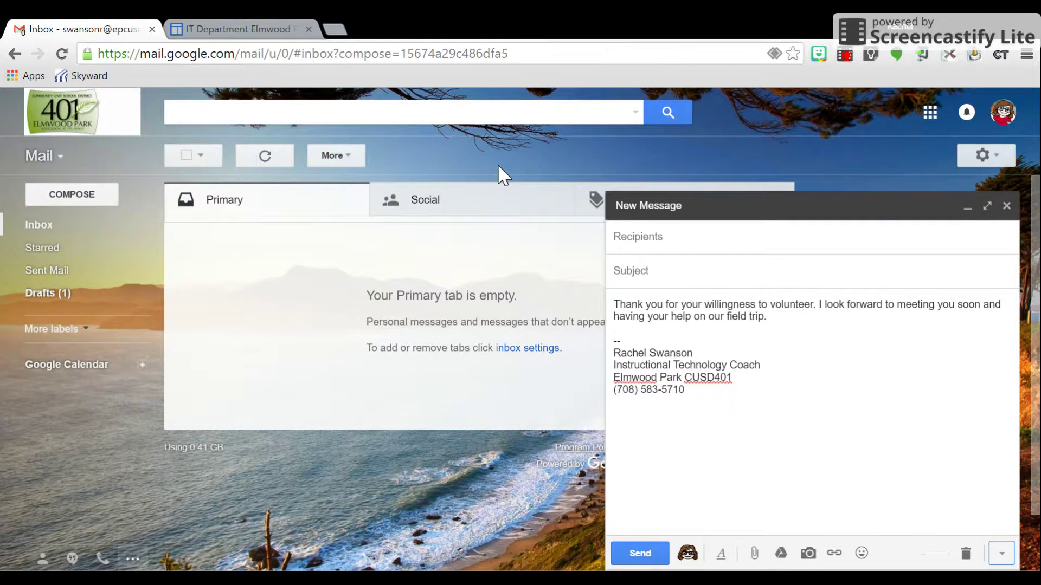
Check the message's canned responses list for Parent Volunteers and close the draft.
left_click(1001, 553)
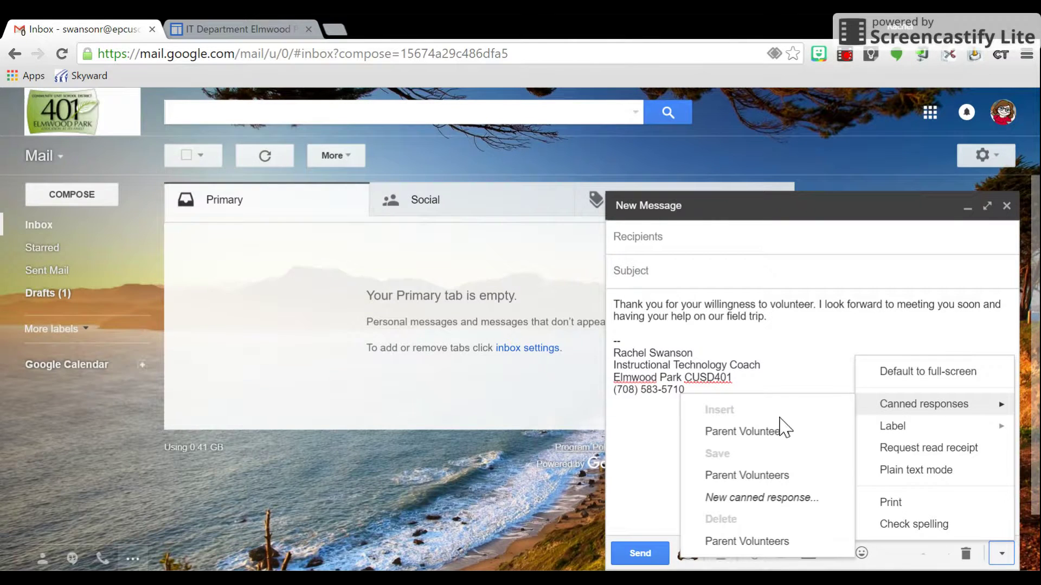
left_click(1008, 211)
left_click(1007, 207)
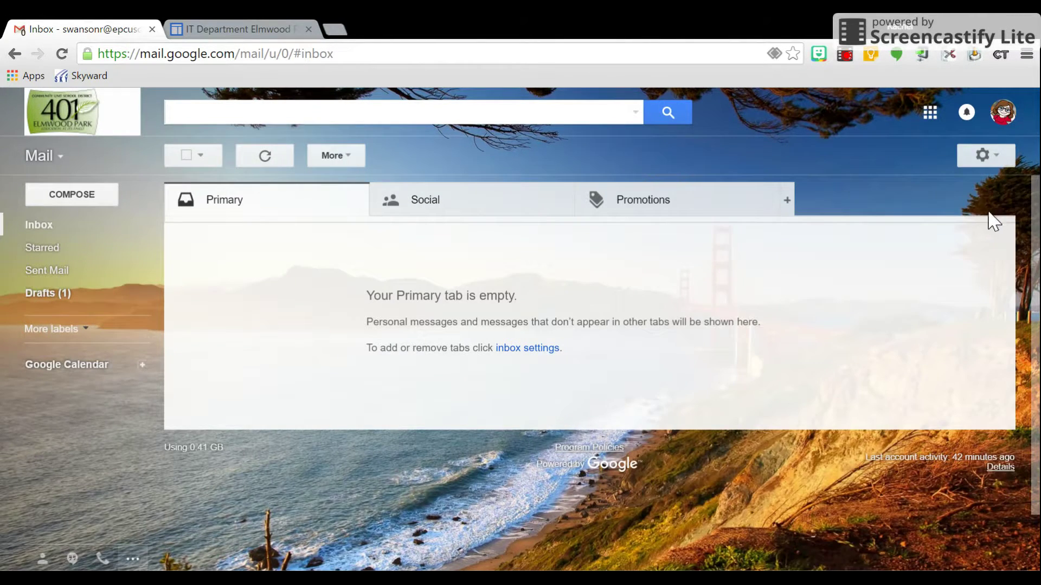
Start a new message and insert the Parent Volunteers canned response.
left_click_drag(373, 296, 381, 296)
left_click(47, 207)
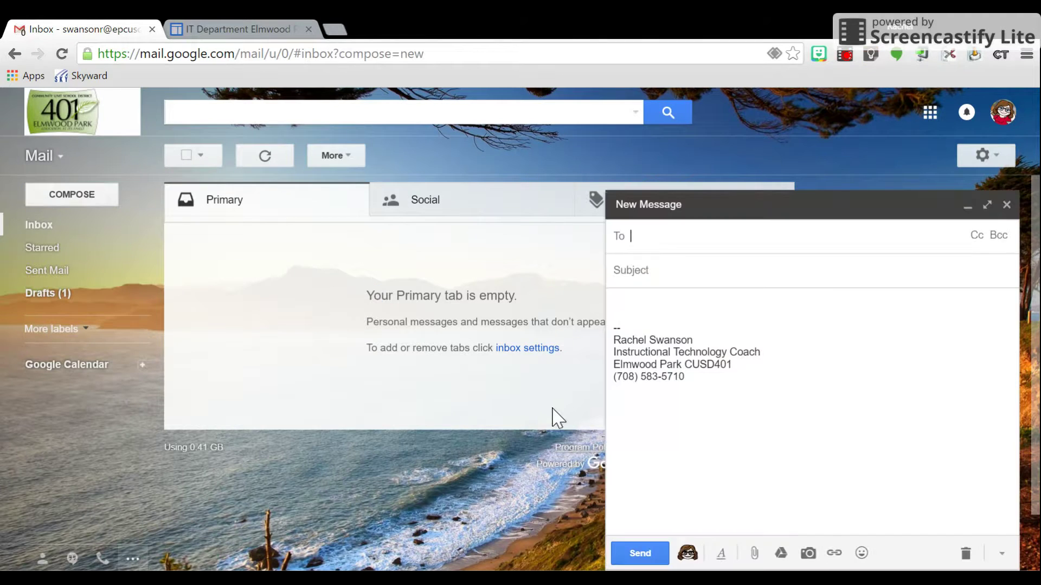
left_click(1003, 554)
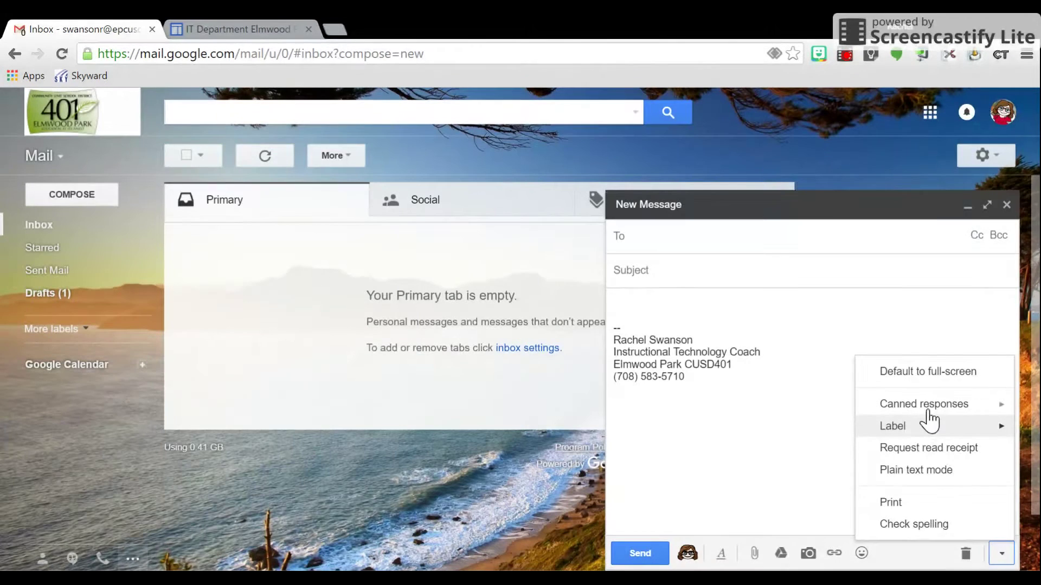
mouse_move(923, 407)
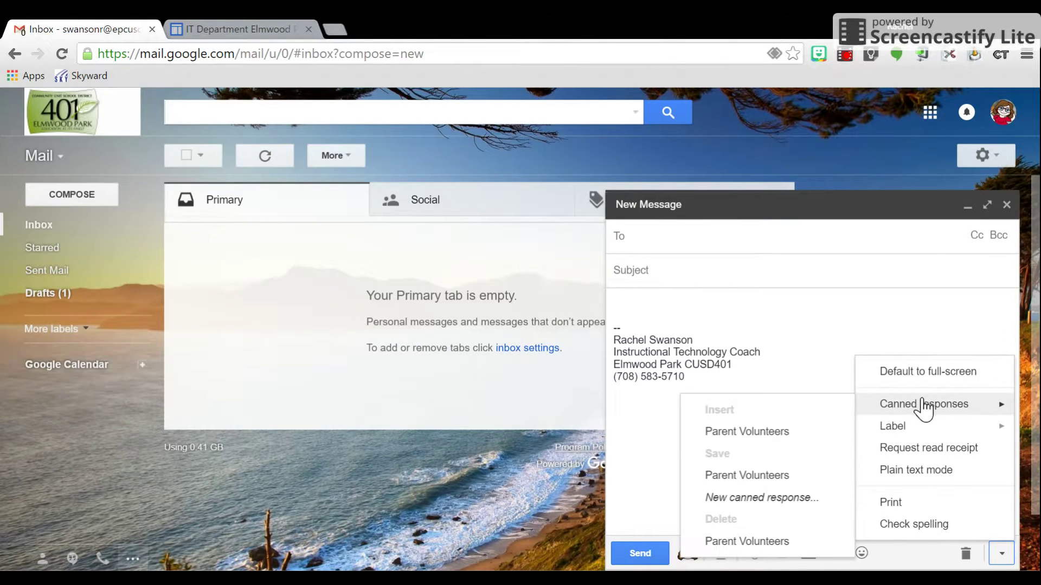
left_click(784, 432)
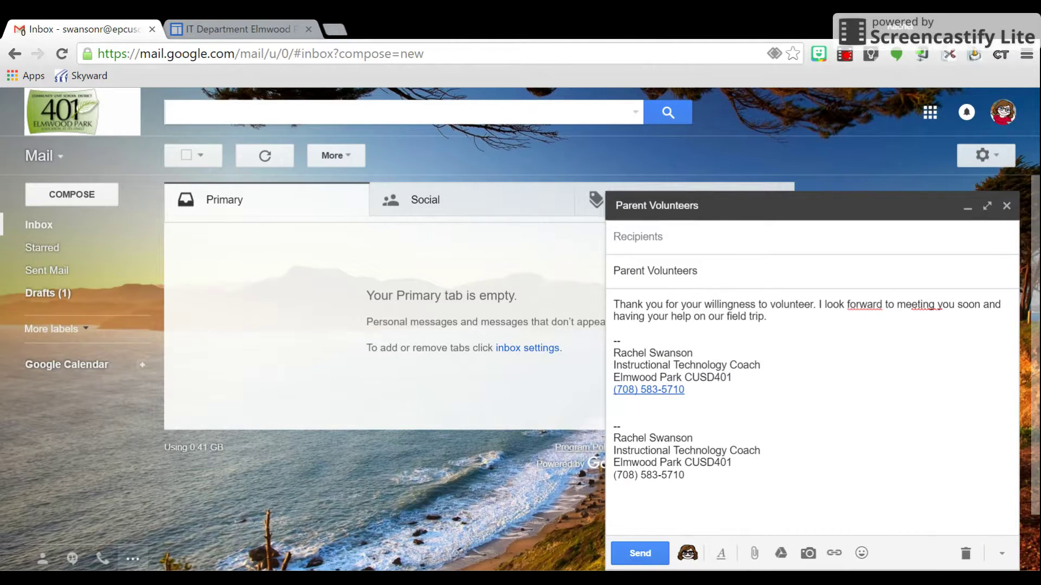
Delete the duplicate signature block and the blank lines above it at the end of the message.
left_click_drag(685, 475, 614, 426)
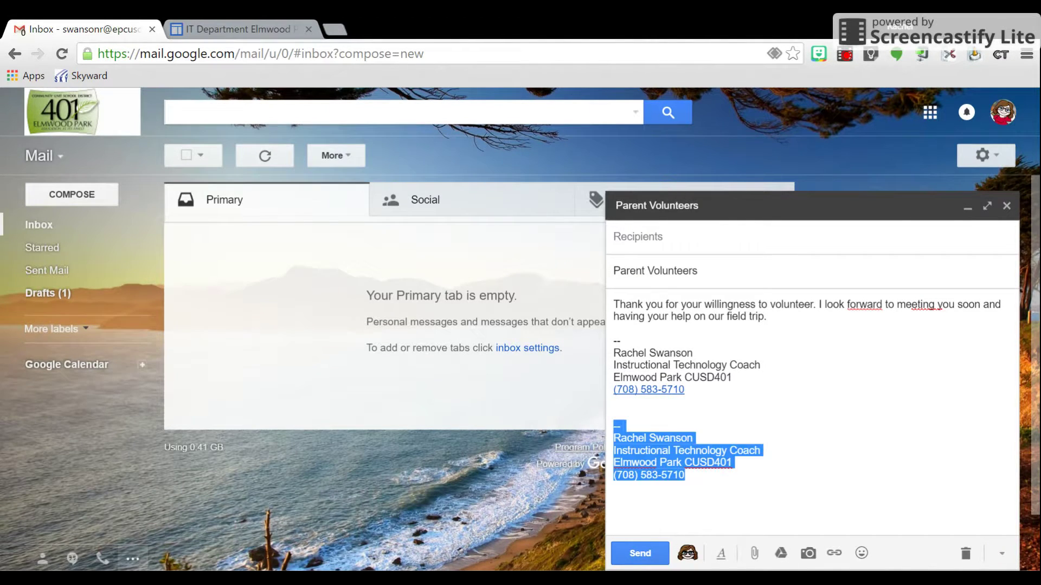
key("BackSpace")
key("BackSpace")
key("BackSpace")
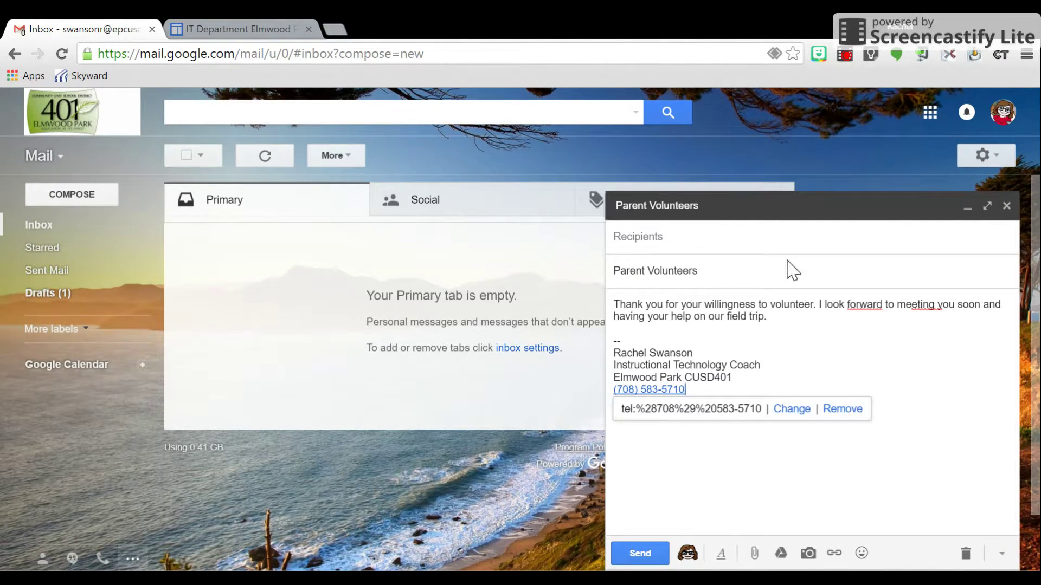
Place the cursor after the thank-you text in the Parent Volunteers message and close the draft.
left_click(912, 305)
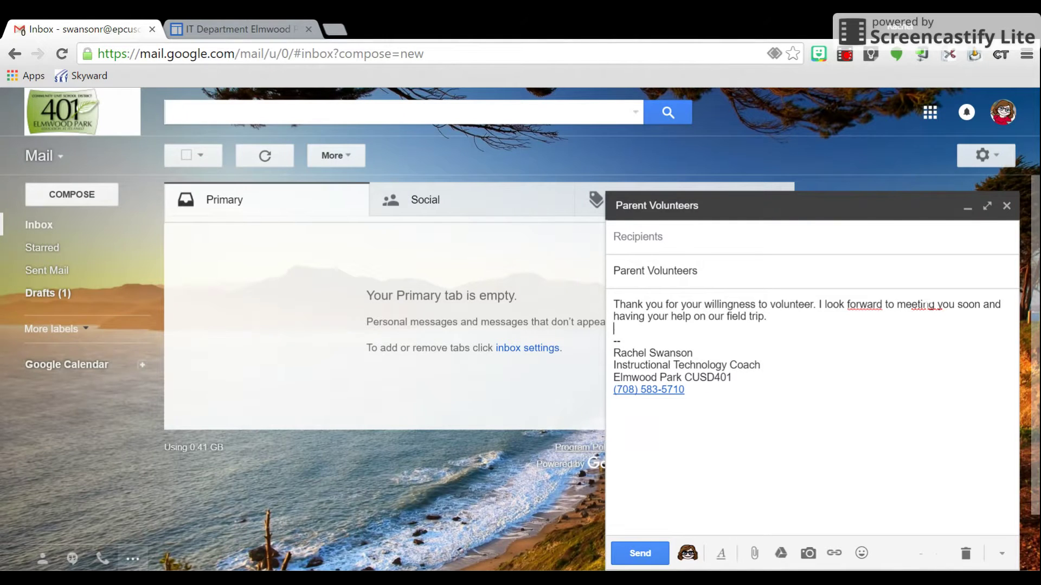
key("Down")
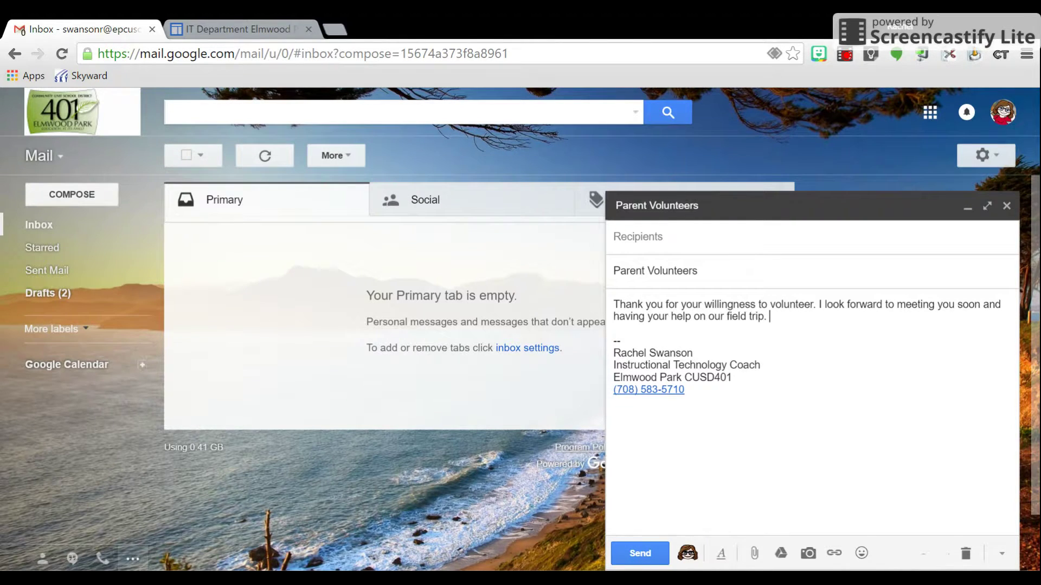
left_click(1007, 207)
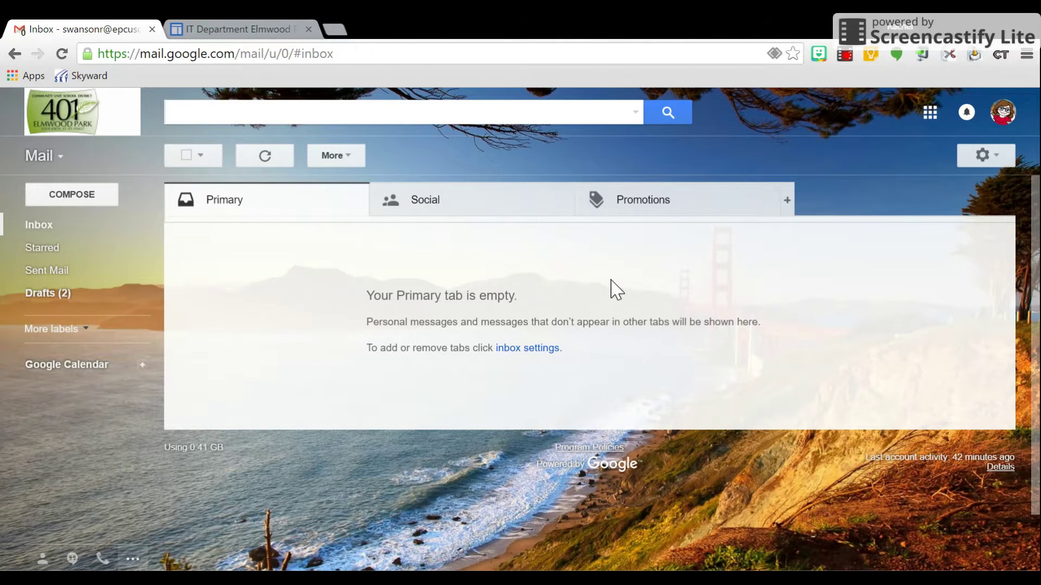
Mark all messages in the inbox as read.
left_click(49, 230)
left_click(358, 155)
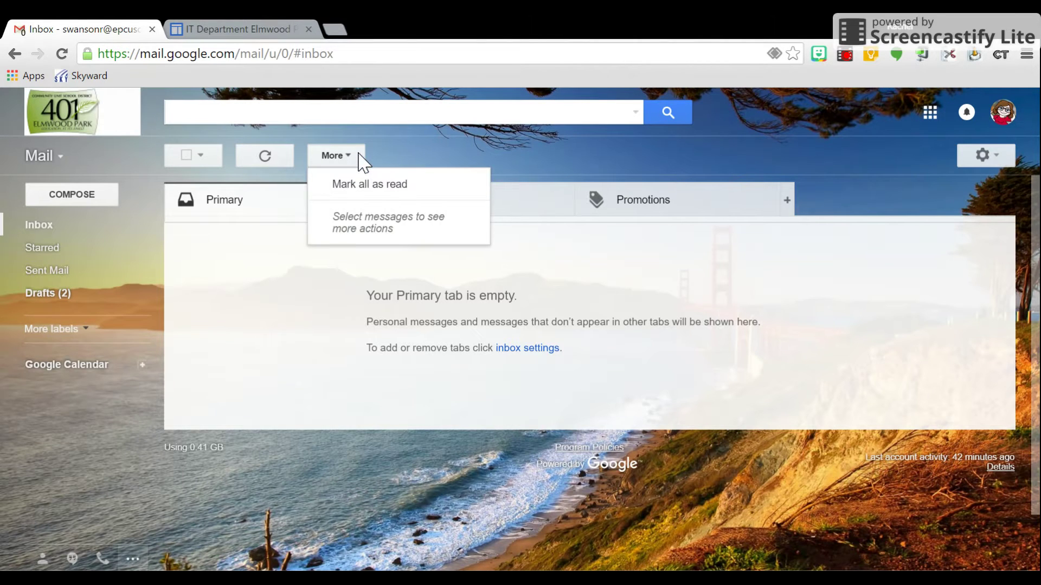
left_click(349, 158)
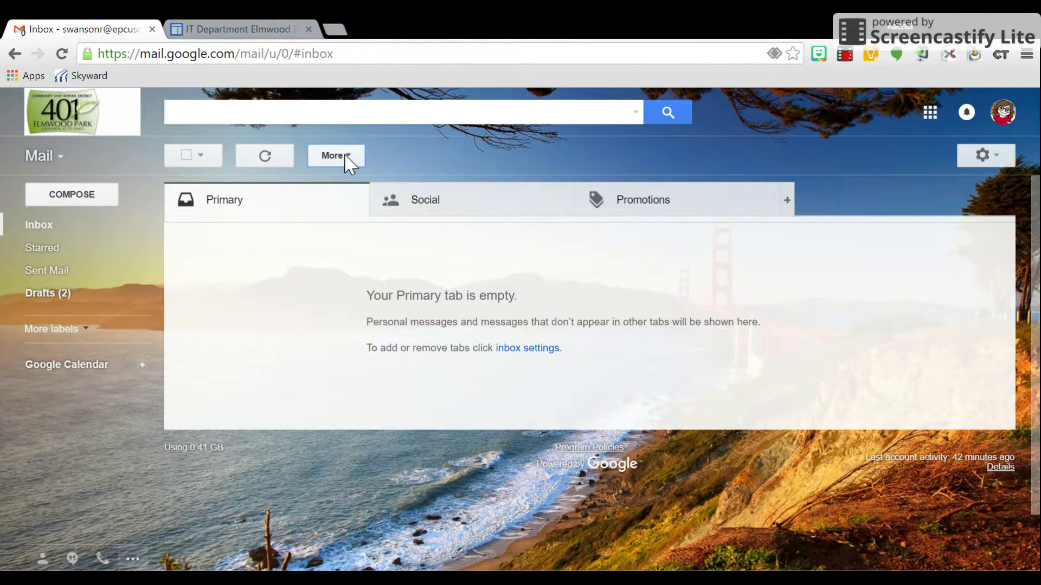
left_click(187, 160)
left_click(361, 158)
left_click(372, 187)
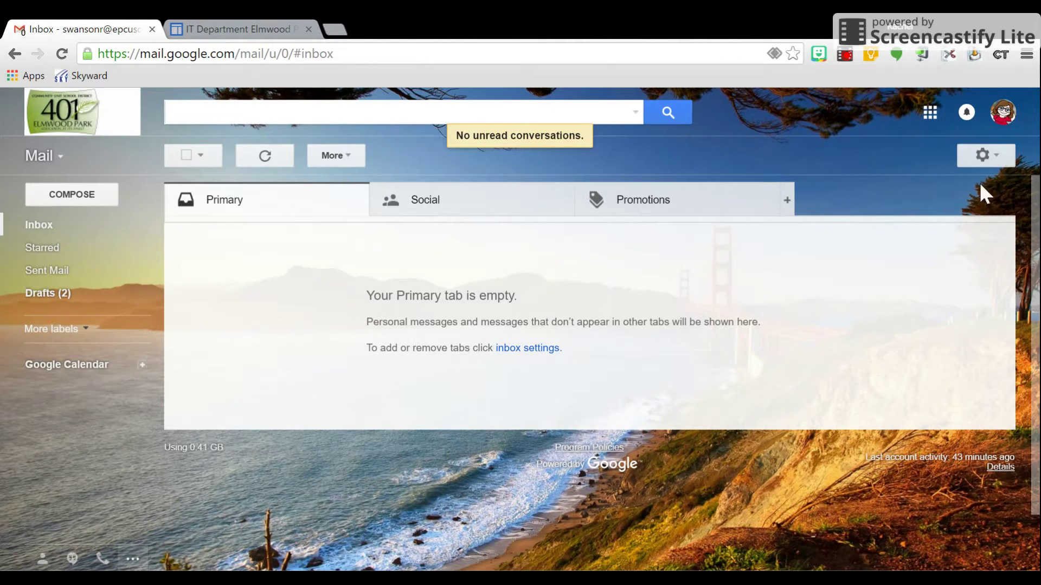
Open the mail settings for Labs and look through the enabled and available labs down to Yelp previews in mail.
left_click(987, 156)
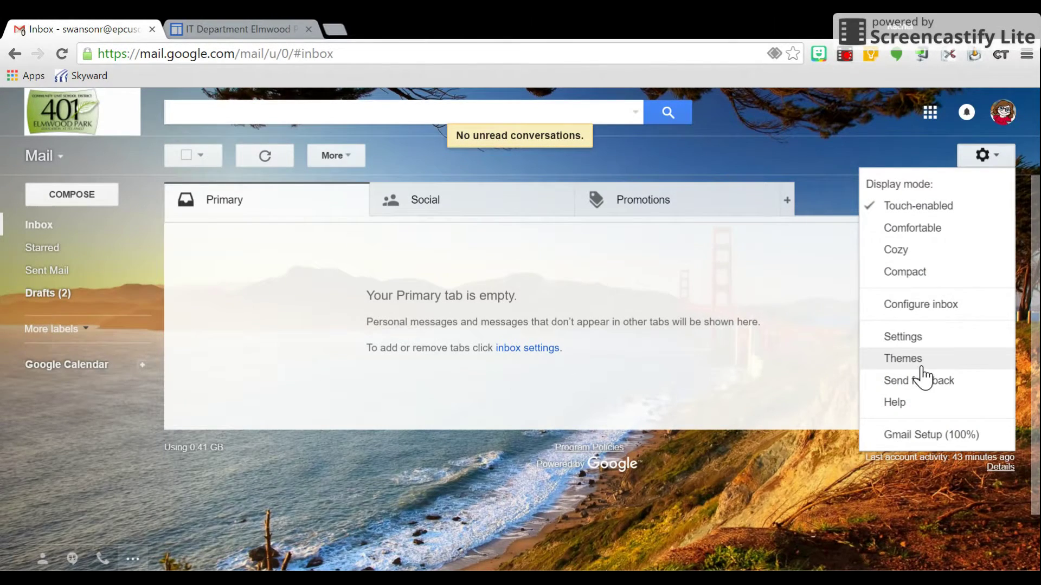
left_click(904, 339)
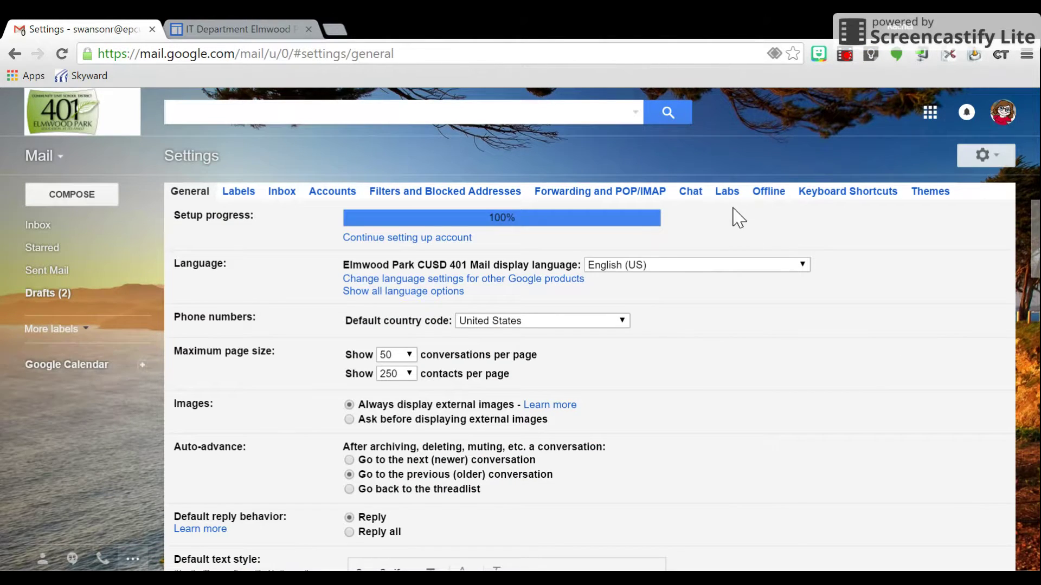
left_click(729, 196)
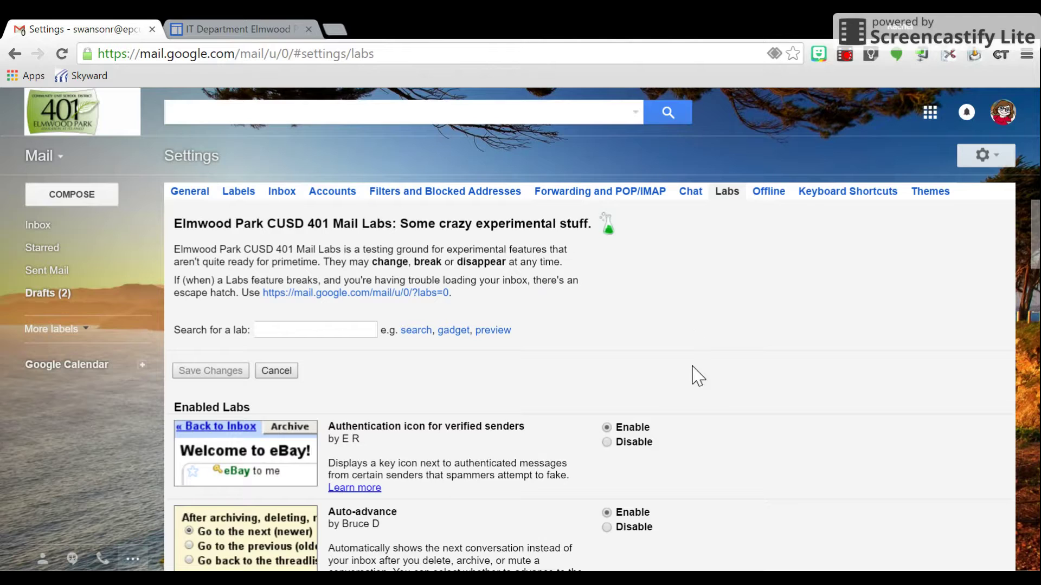
scroll(697, 376, "down", 5)
scroll(698, 376, "down", 8)
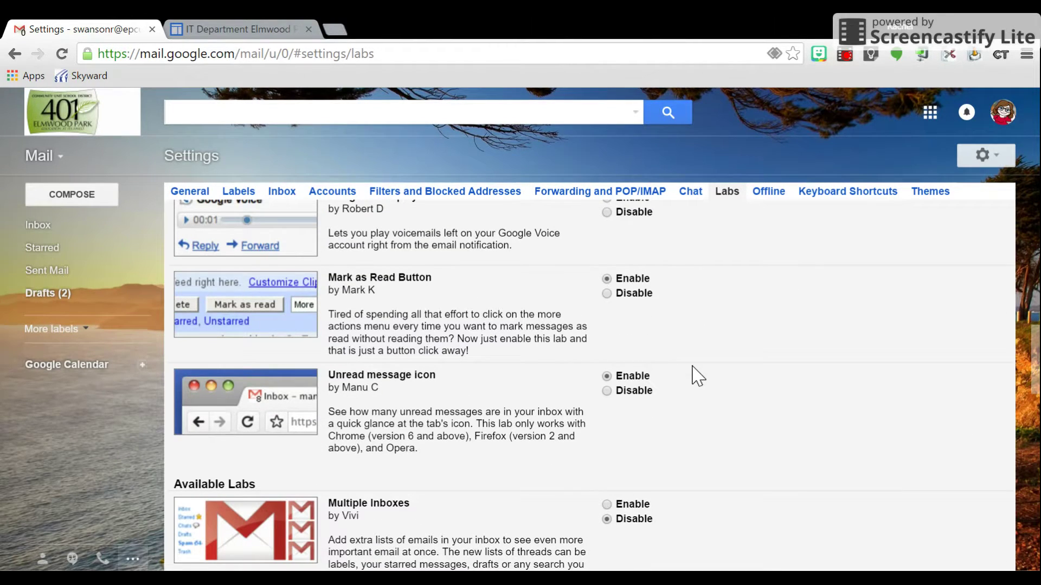
scroll(698, 375, "down", 6)
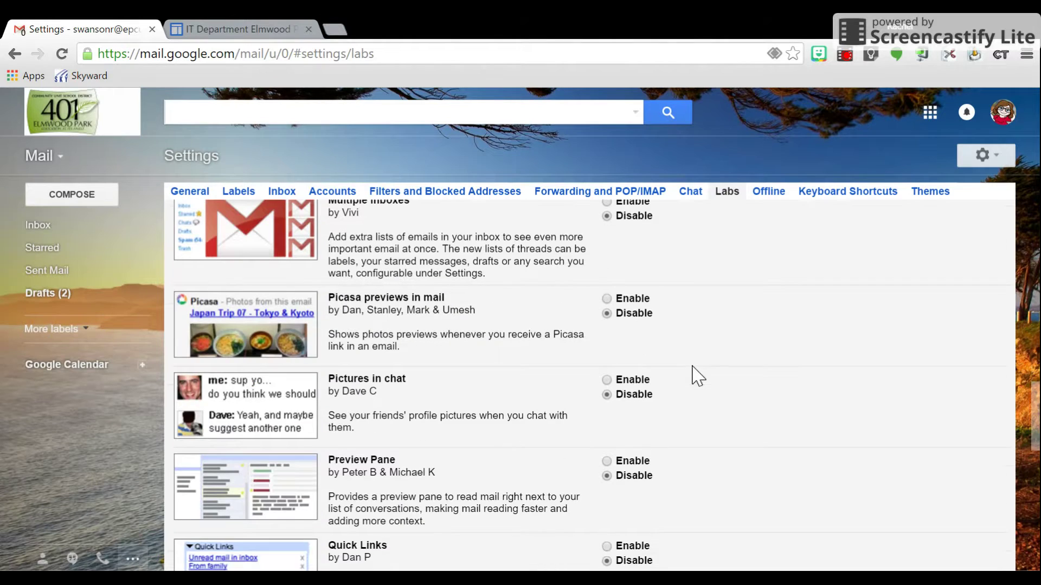
scroll(698, 376, "down", 3)
scroll(699, 375, "down", 8)
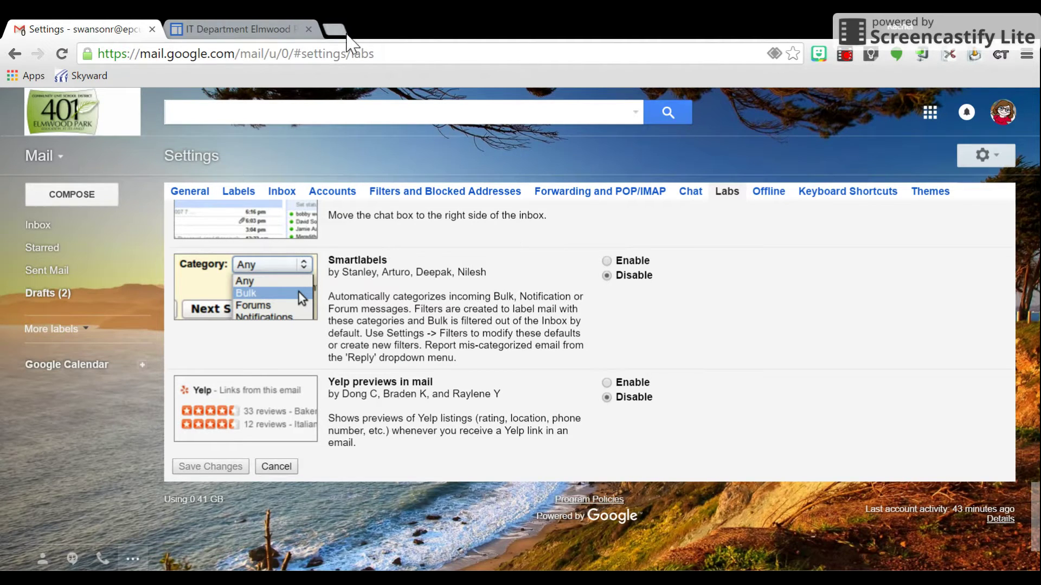
Switch to the open IT Department Elmwood Park site in Google Sites.
left_click(256, 30)
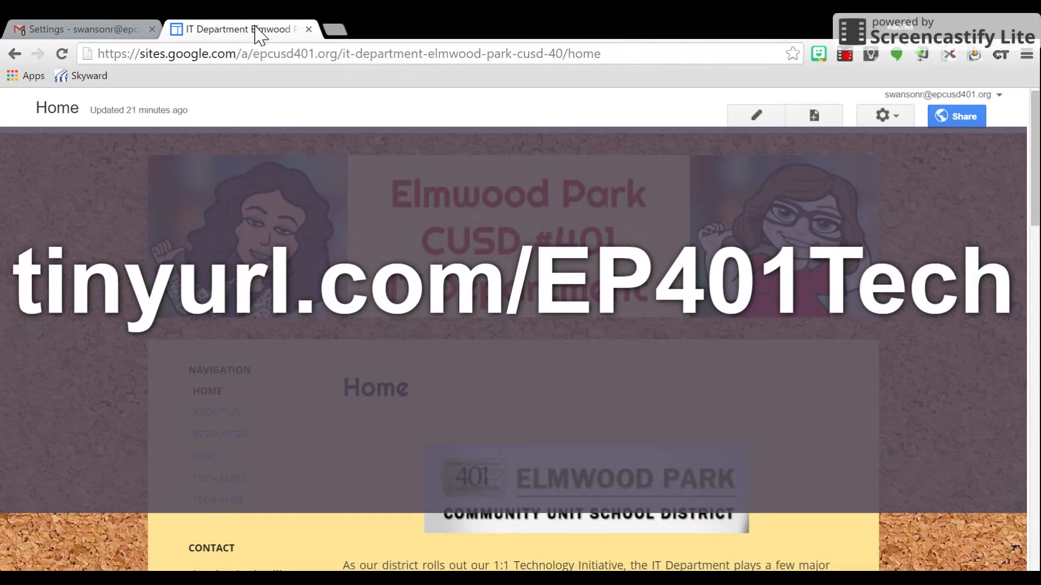